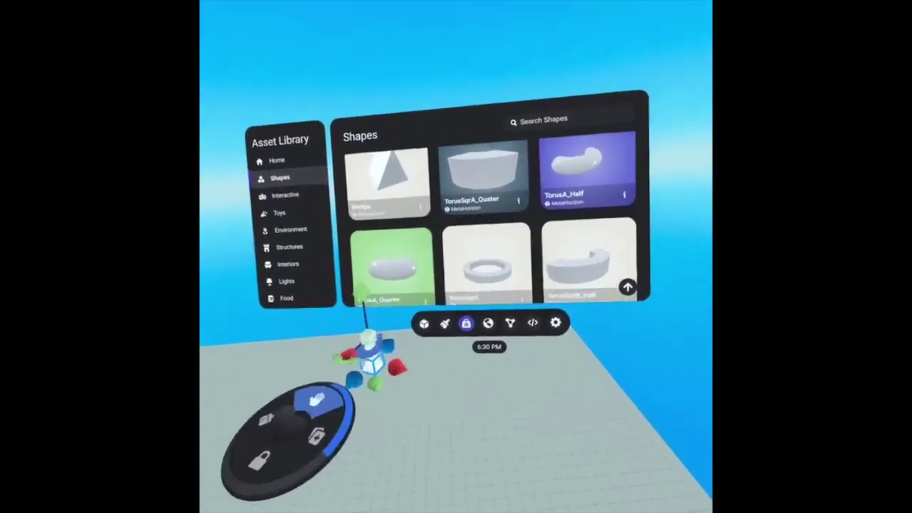
# Step: Place a Wedge from the Shapes library, select it, and pick up a TorusA_Half
pyautogui.scroll(-2, 428, 227)
pyautogui.click(441, 194)
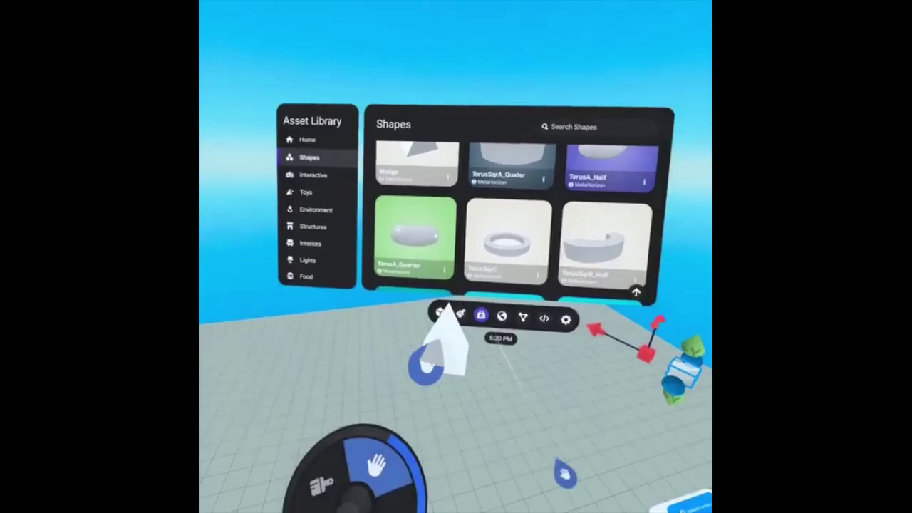
pyautogui.click(438, 331)
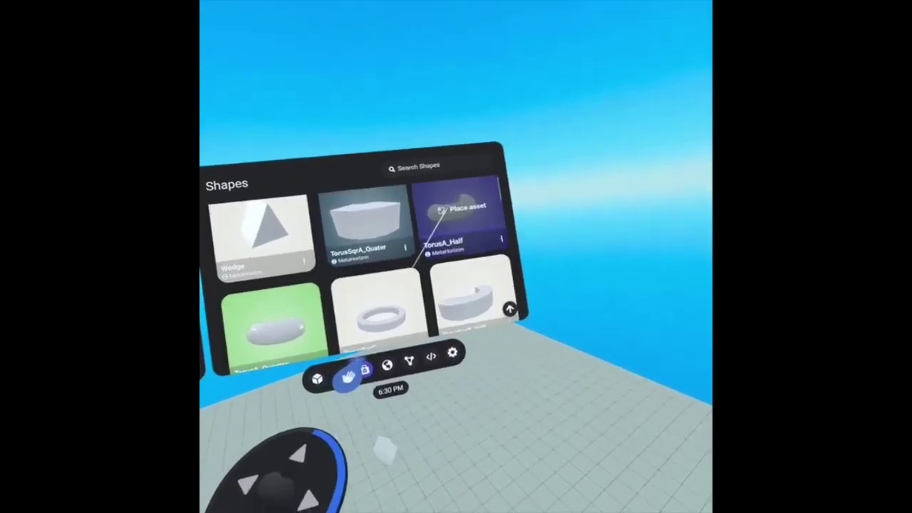
pyautogui.click(442, 209)
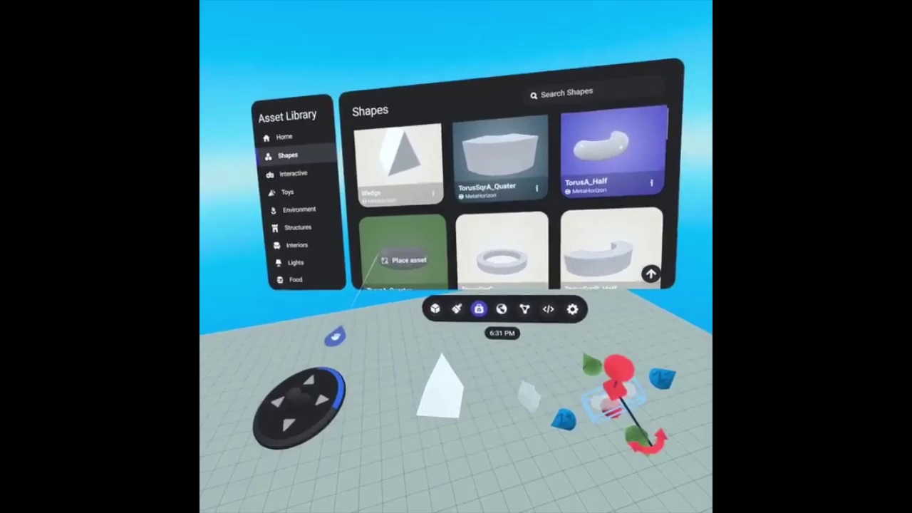
# Step: Drop the TorusA_Half on the platform, deselect it, then select a placed block
pyautogui.click(442, 324)
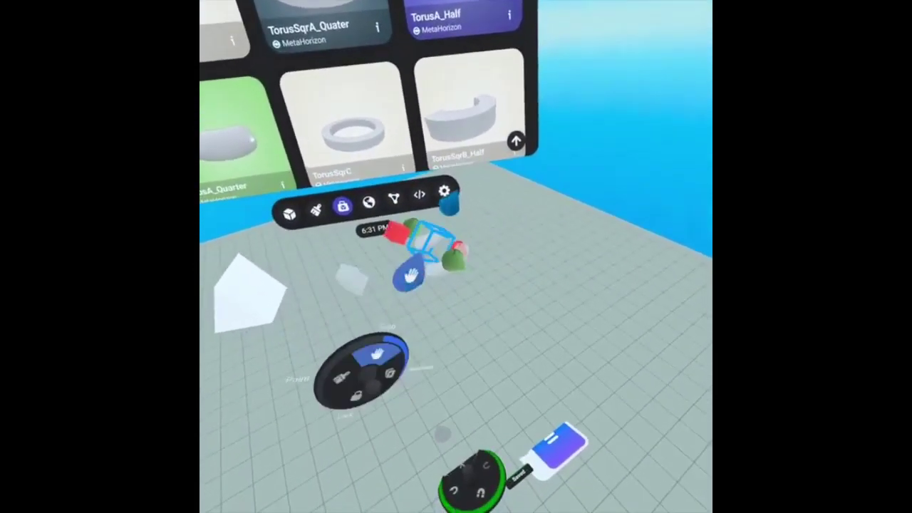
pyautogui.click(452, 308)
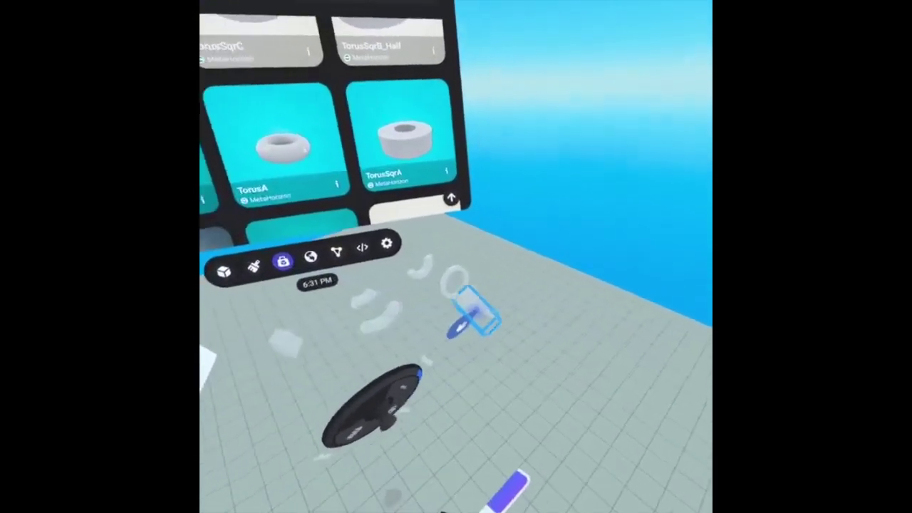
pyautogui.click(445, 288)
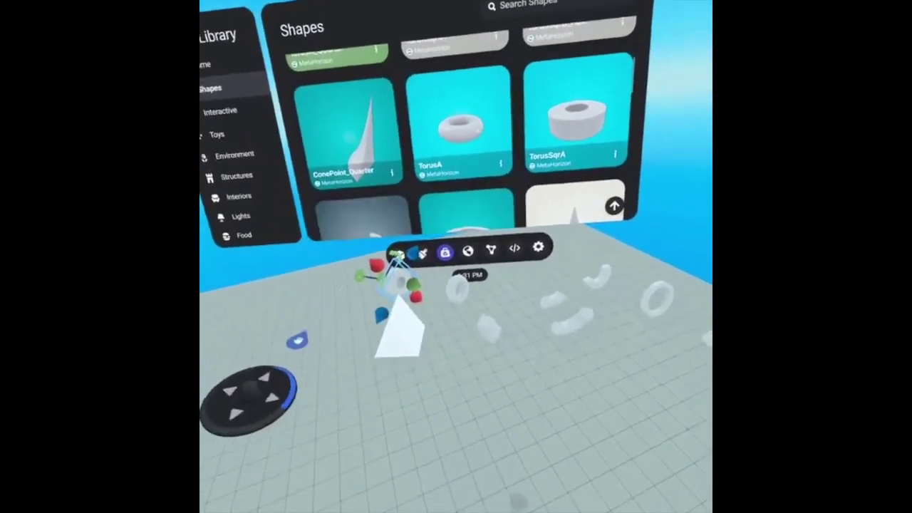
# Step: Place a TorusC_Half shape from the Shapes grid onto the platform
pyautogui.scroll(-3, 463, 142)
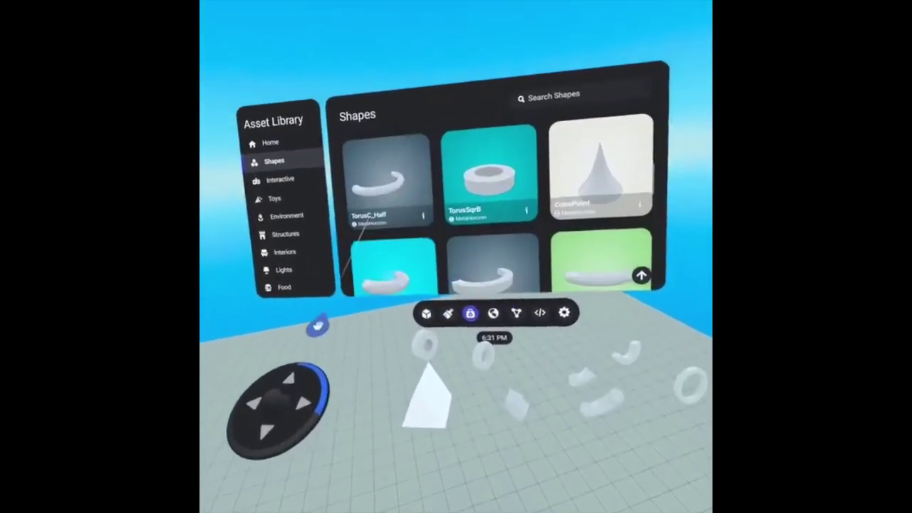
pyautogui.click(367, 221)
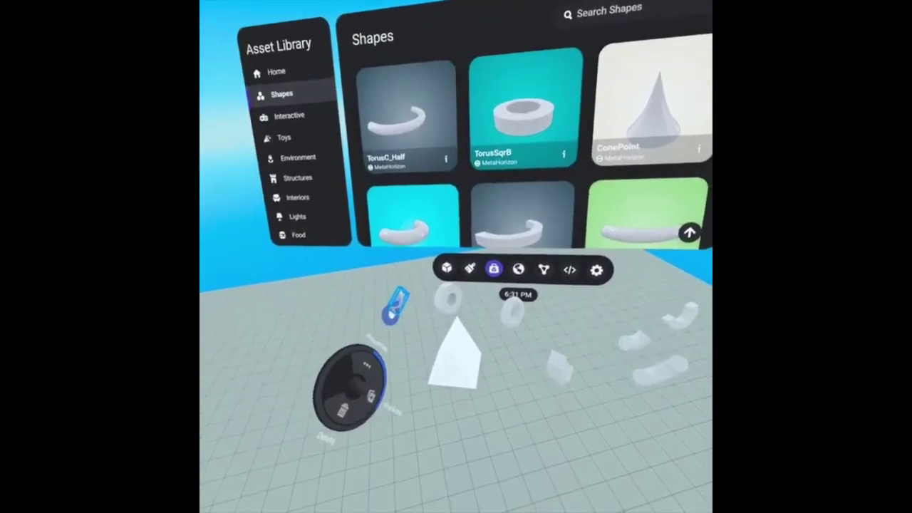
pyautogui.click(396, 306)
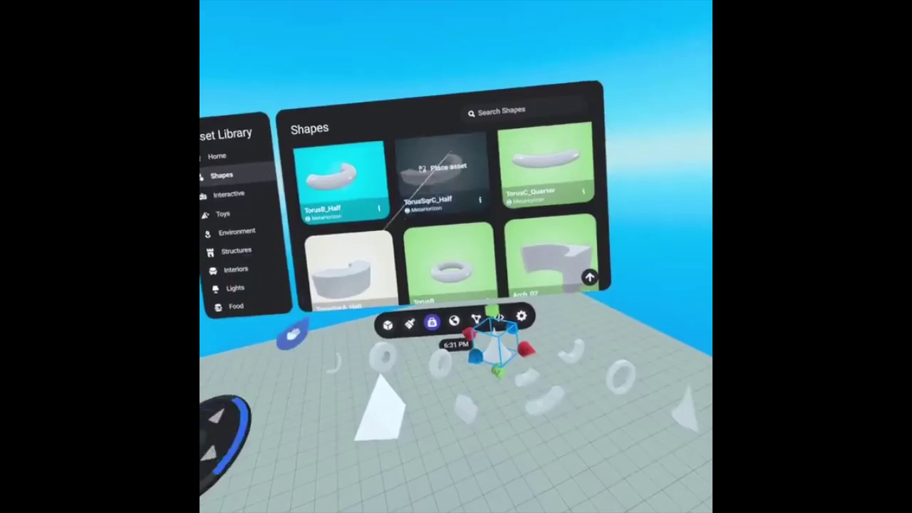
# Step: Scroll down to the cone shapes and select a placed cone piece
pyautogui.scroll(-3, 456, 235)
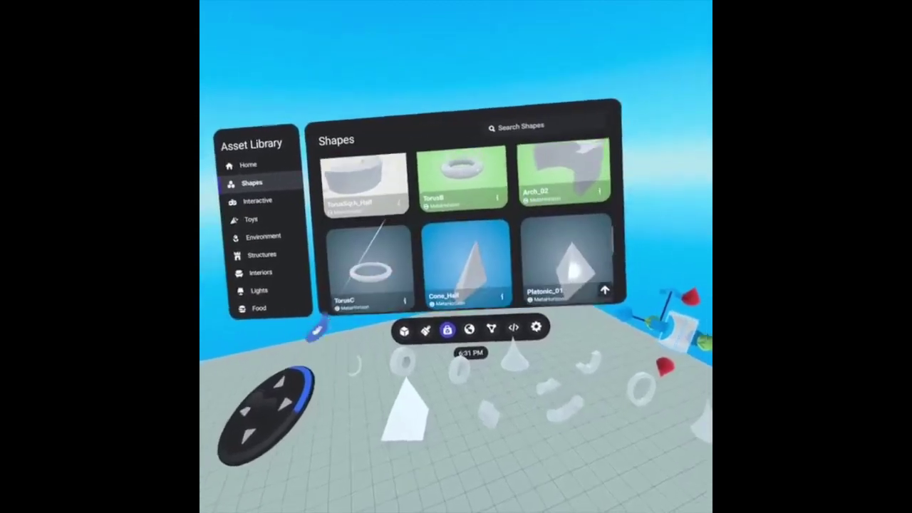
pyautogui.scroll(-2, 384, 222)
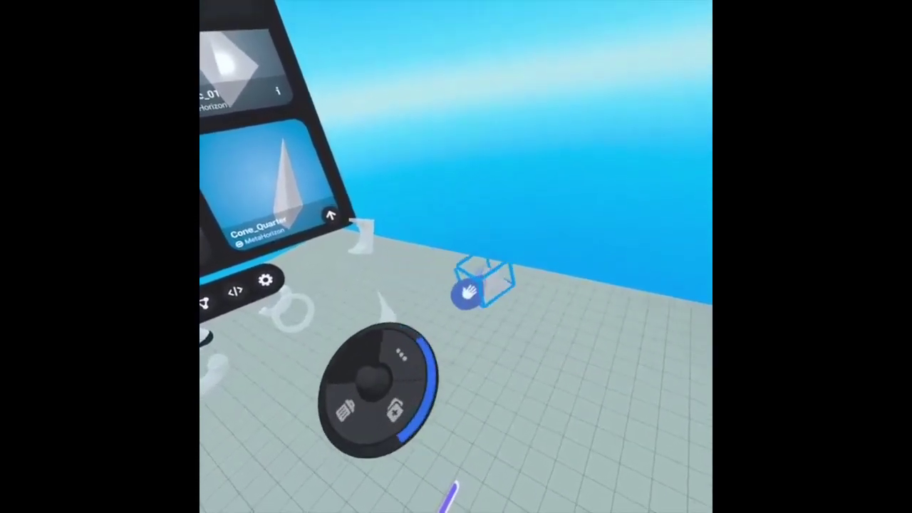
pyautogui.click(431, 262)
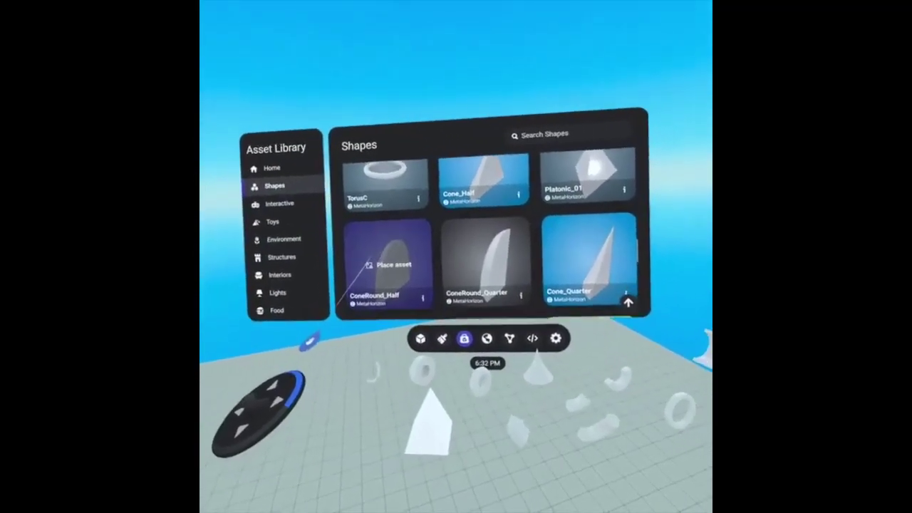
# Step: Place a ConeRound_Half and a ConeRound on the platform's left side, then deselect
pyautogui.scroll(-3, 378, 263)
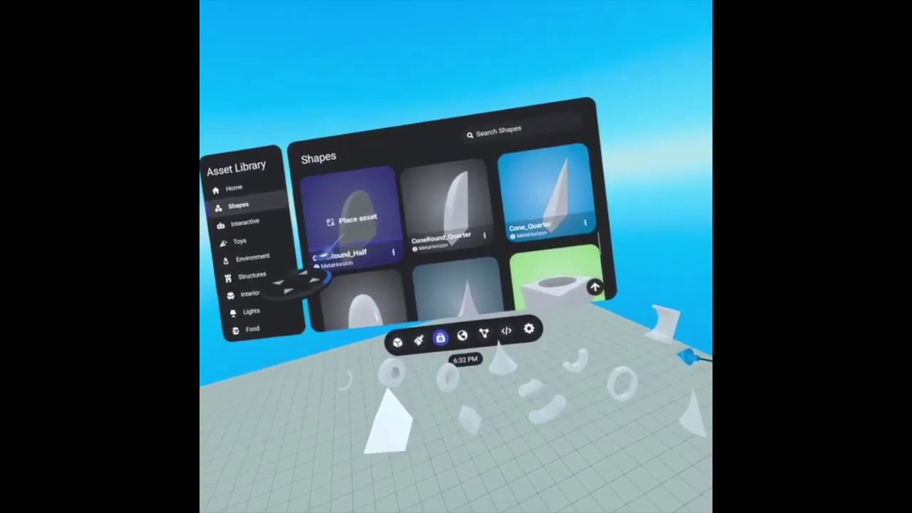
pyautogui.click(349, 221)
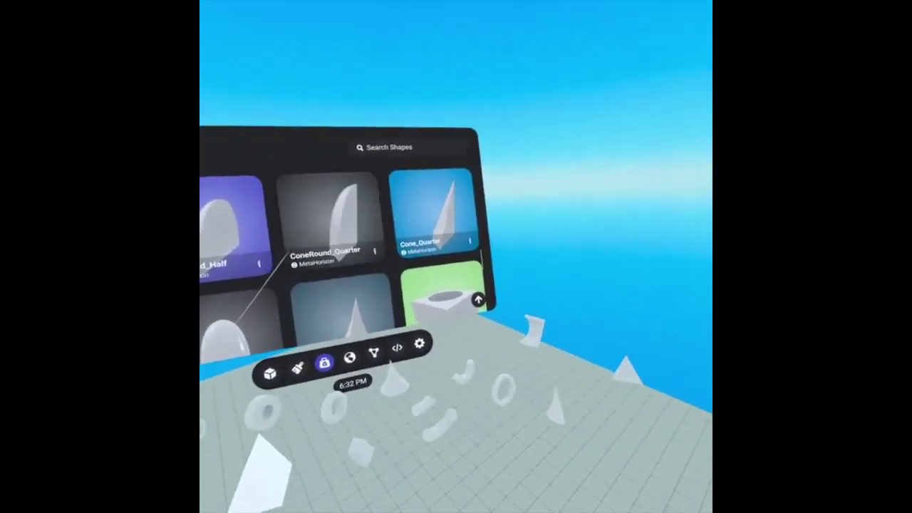
pyautogui.scroll(-3, 370, 242)
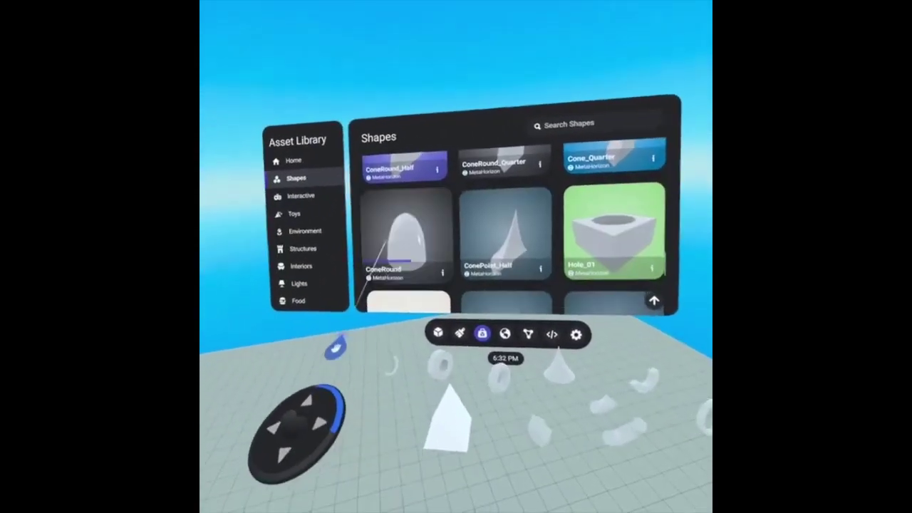
pyautogui.click(402, 225)
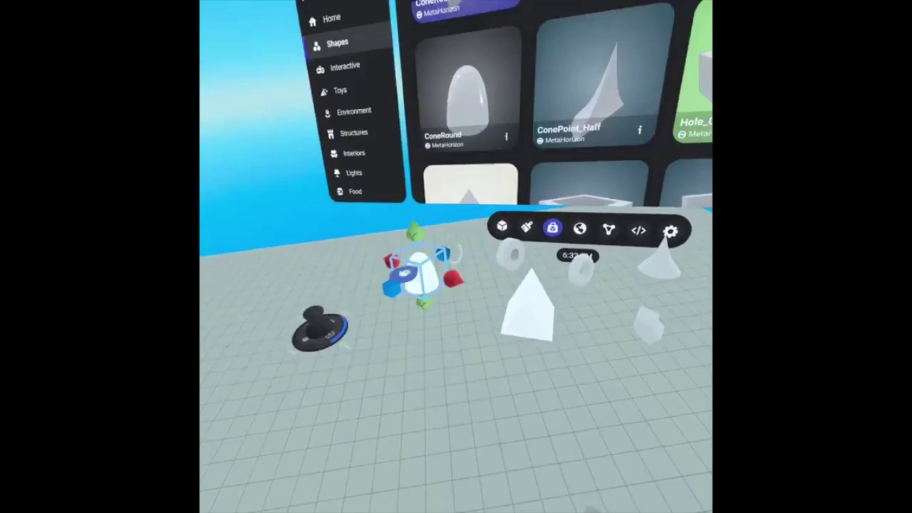
pyautogui.click(441, 260)
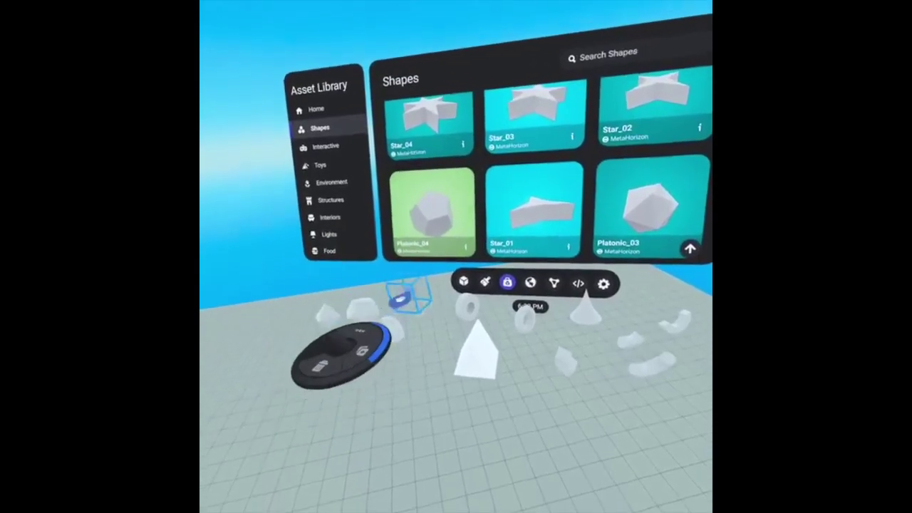
# Step: Scroll the Shapes grid back and forth through the Star, Platonic and Cone tiles
pyautogui.scroll(-5, 527, 171)
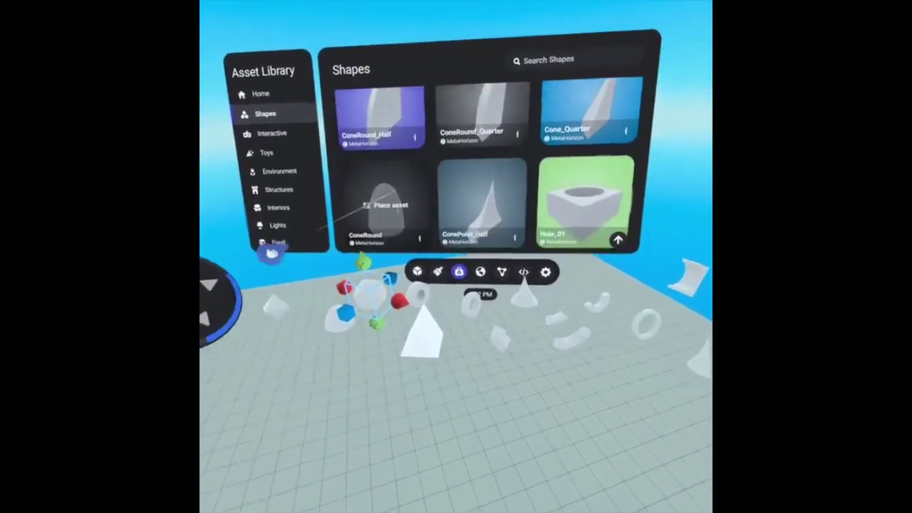
pyautogui.scroll(5, 385, 205)
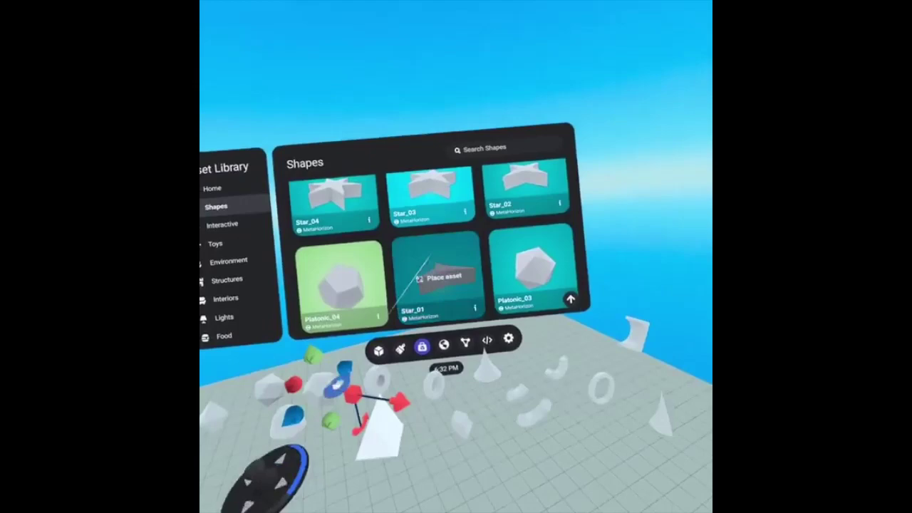
pyautogui.scroll(2, 374, 263)
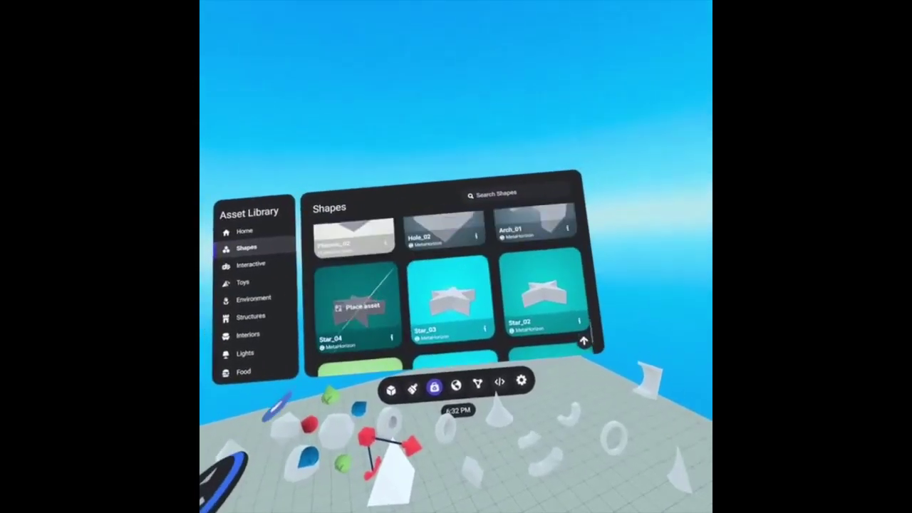
pyautogui.scroll(2, 374, 263)
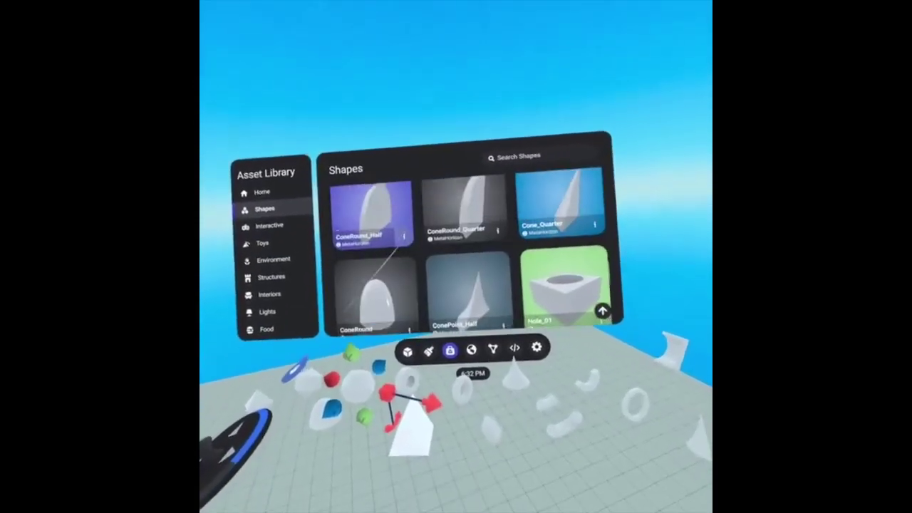
pyautogui.press('Escape')
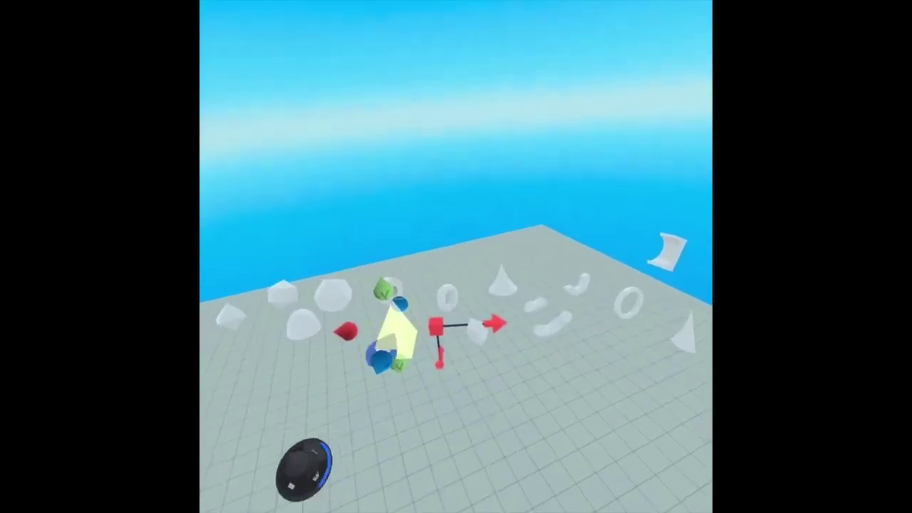
pyautogui.press('Return')
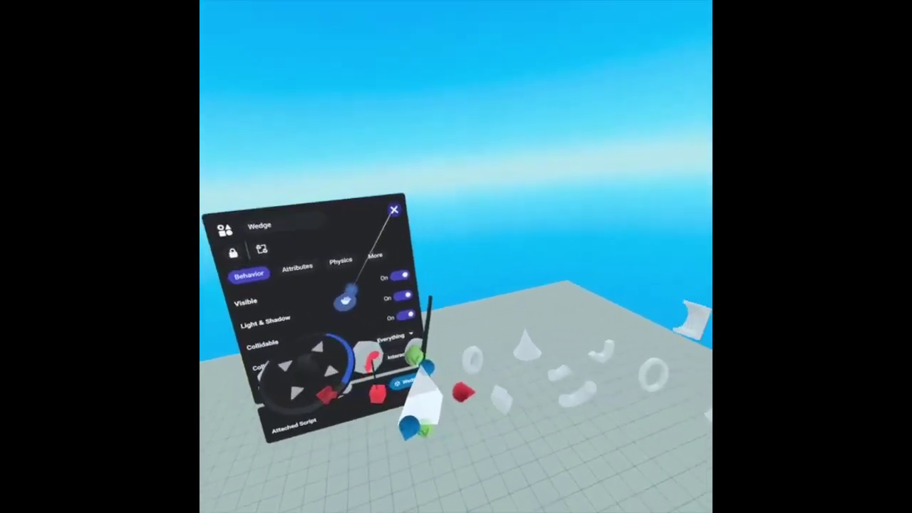
pyautogui.click(394, 211)
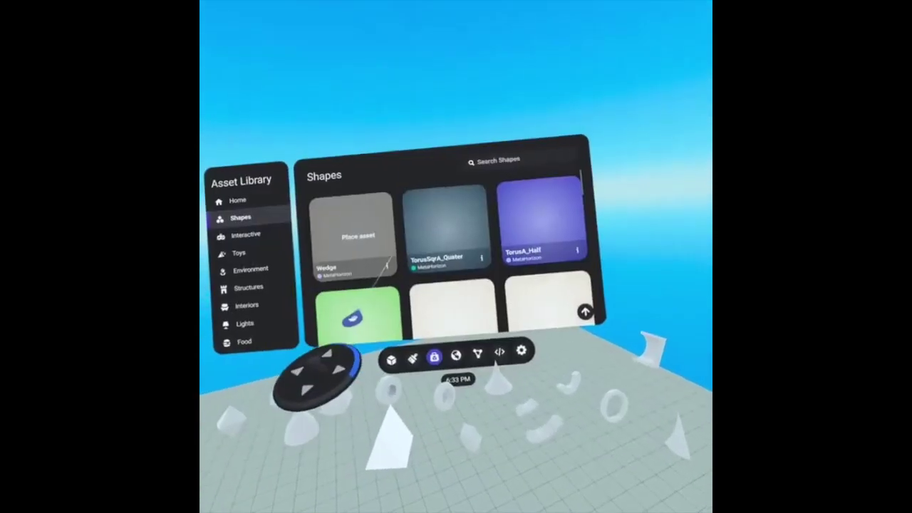
pyautogui.press('Escape')
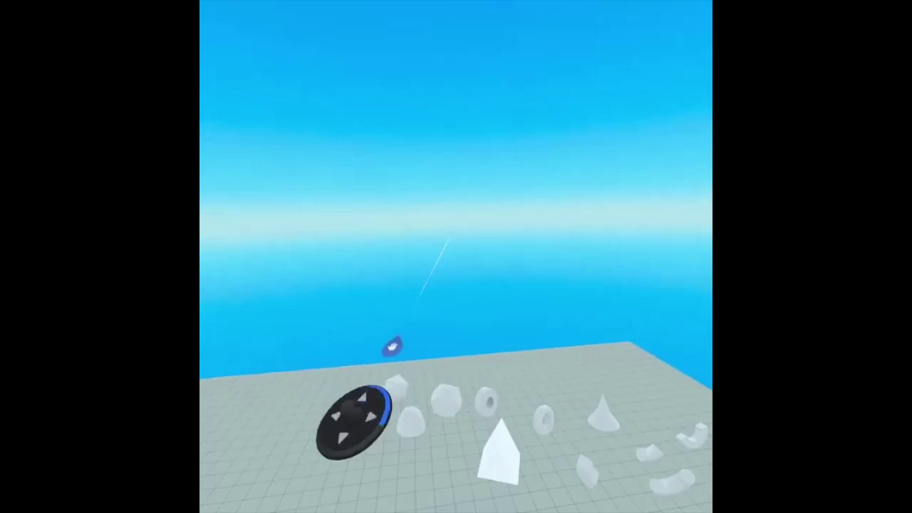
pyautogui.click(440, 244)
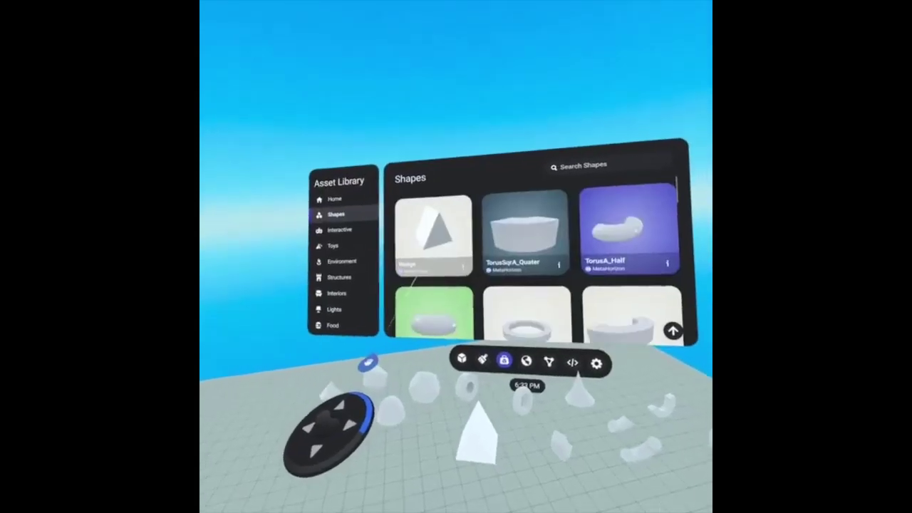
# Step: Open the World settings Capacity page, showing object usage at 21%
pyautogui.click(456, 326)
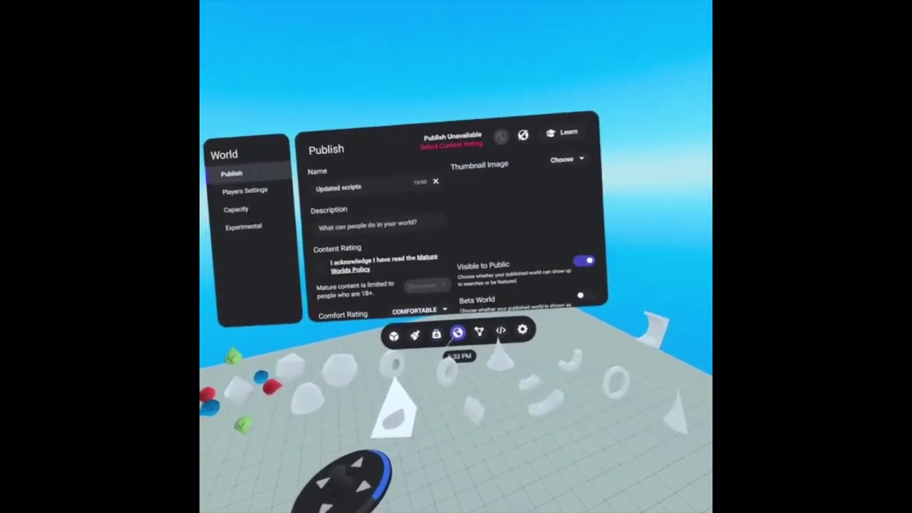
pyautogui.click(367, 207)
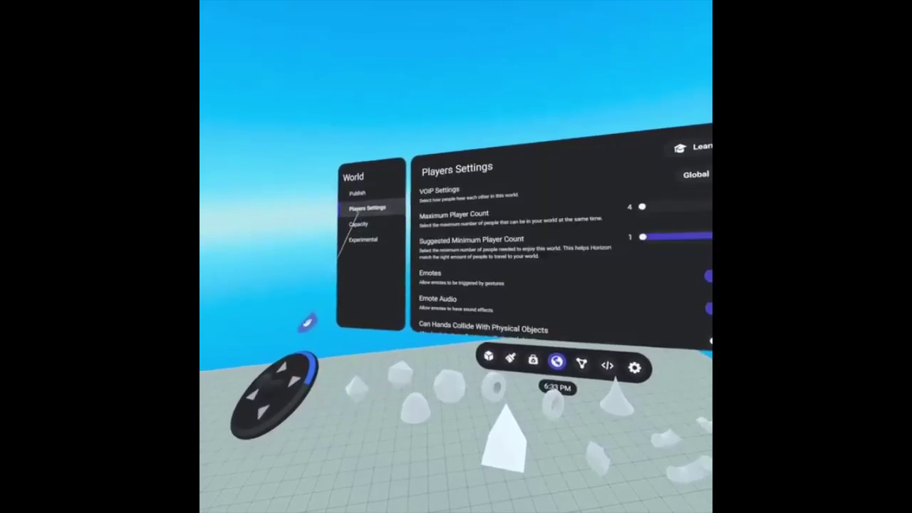
pyautogui.click(354, 224)
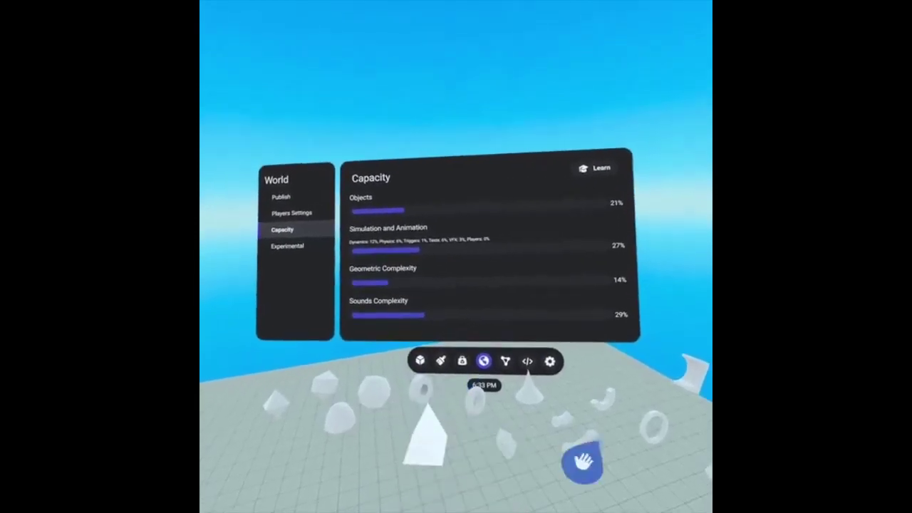
# Step: Close the World Capacity panel with Escape
pyautogui.press('Escape')
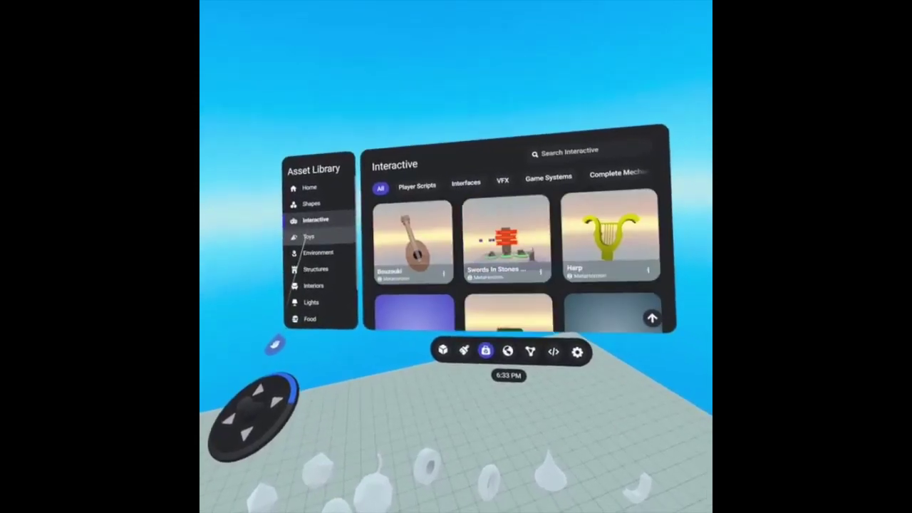
# Step: Show the Toys category and scroll through the toy assets
pyautogui.click(279, 242)
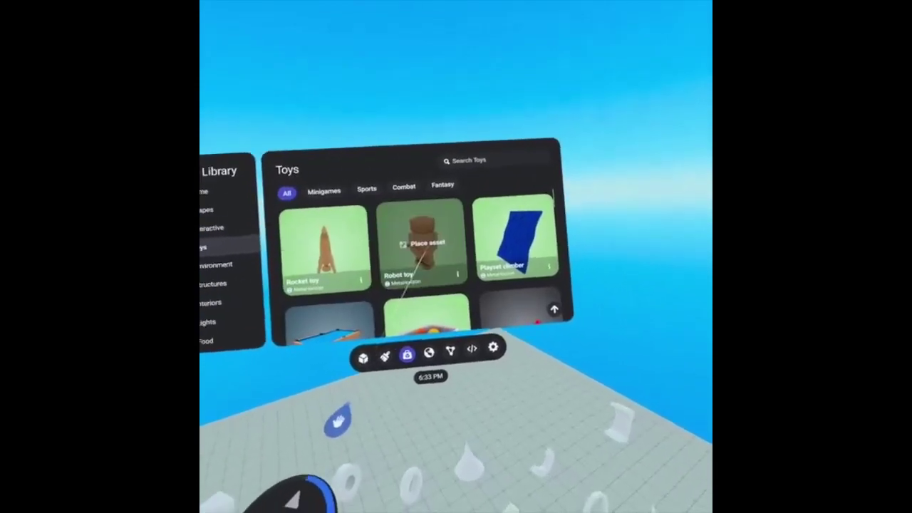
pyautogui.scroll(-5, 459, 263)
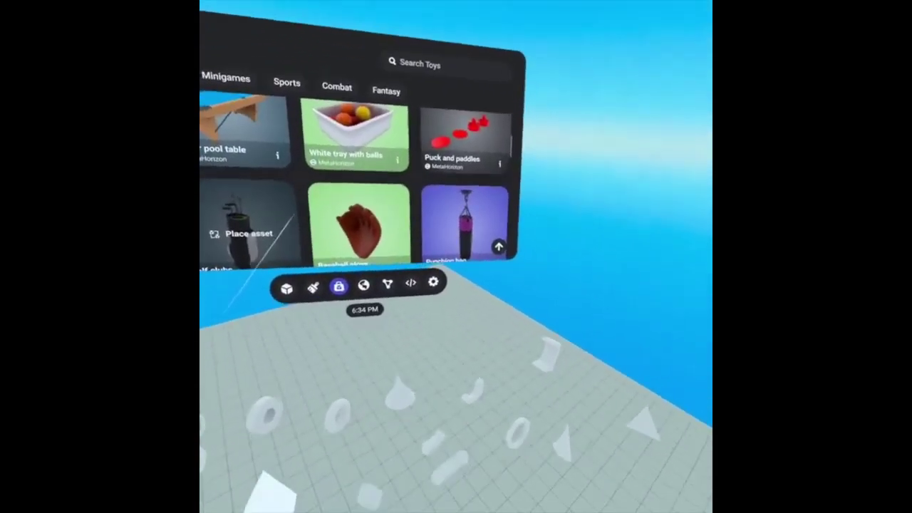
pyautogui.scroll(-5, 370, 249)
pyautogui.scroll(-2, 374, 254)
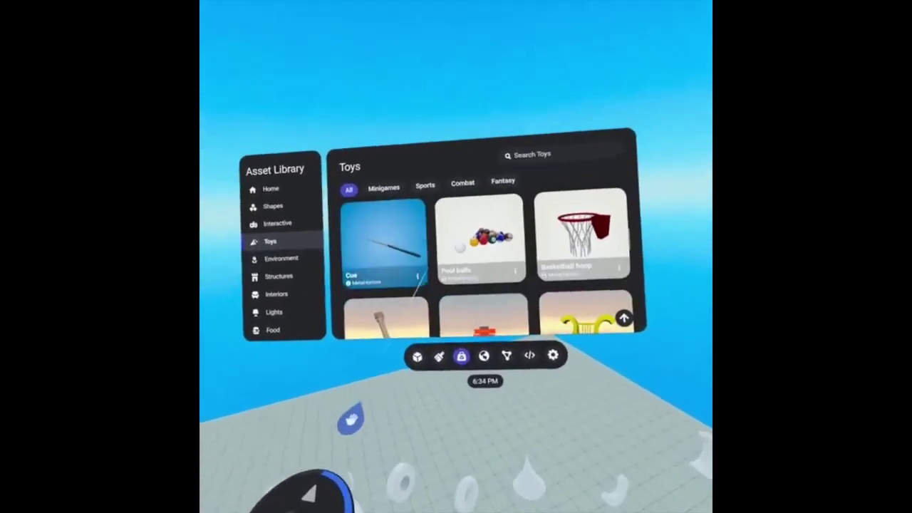
pyautogui.scroll(-3, 365, 294)
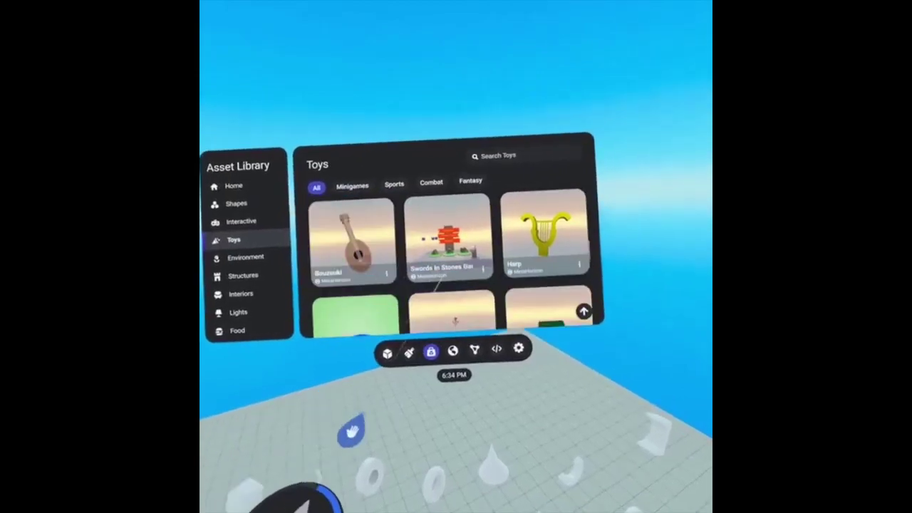
pyautogui.scroll(-3, 463, 256)
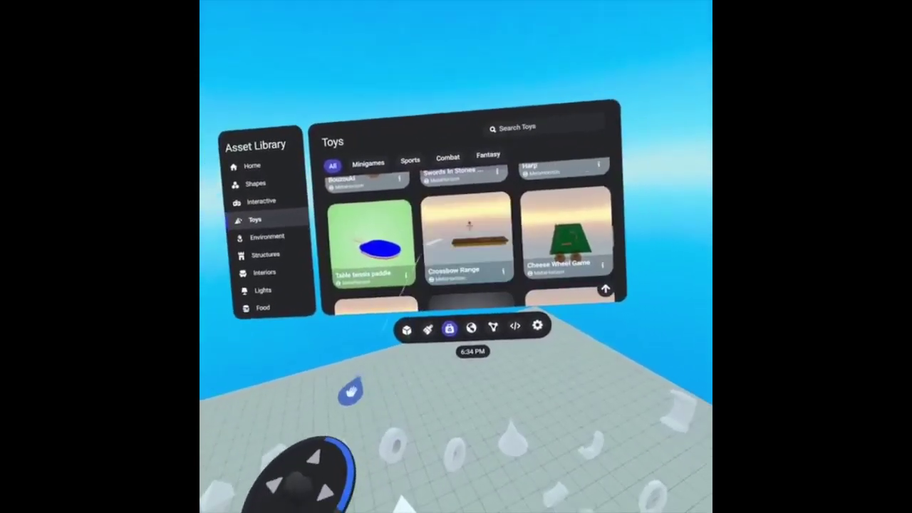
pyautogui.scroll(-3, 423, 288)
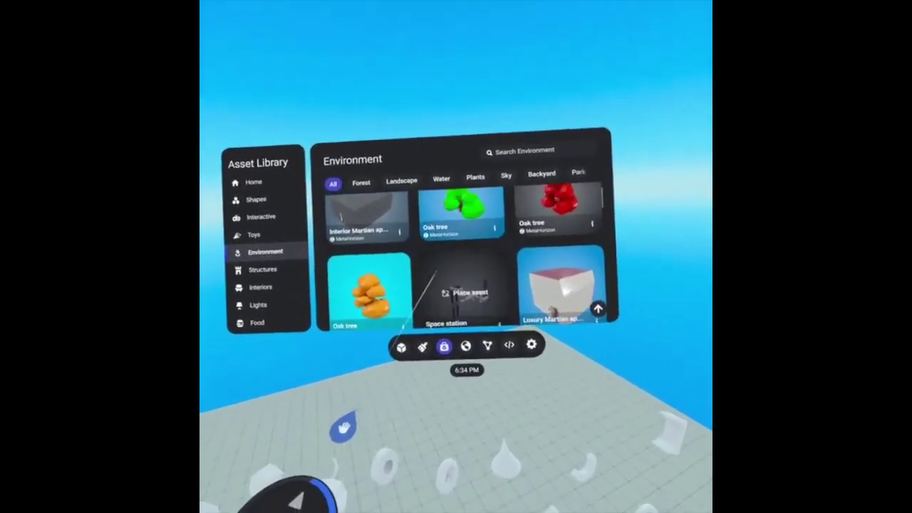
# Step: Scroll through the Environment assets such as trees and Martian buildings
pyautogui.scroll(-3, 456, 256)
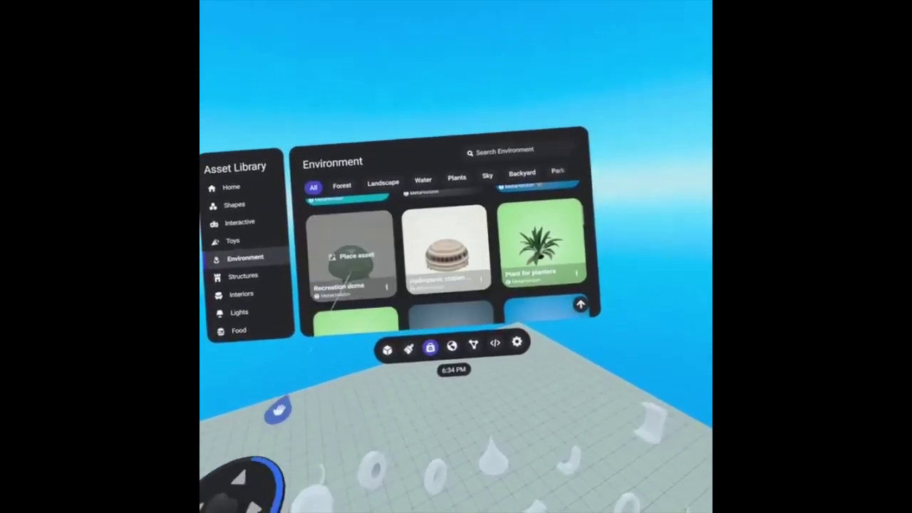
pyautogui.scroll(-2, 351, 255)
pyautogui.scroll(2, 388, 240)
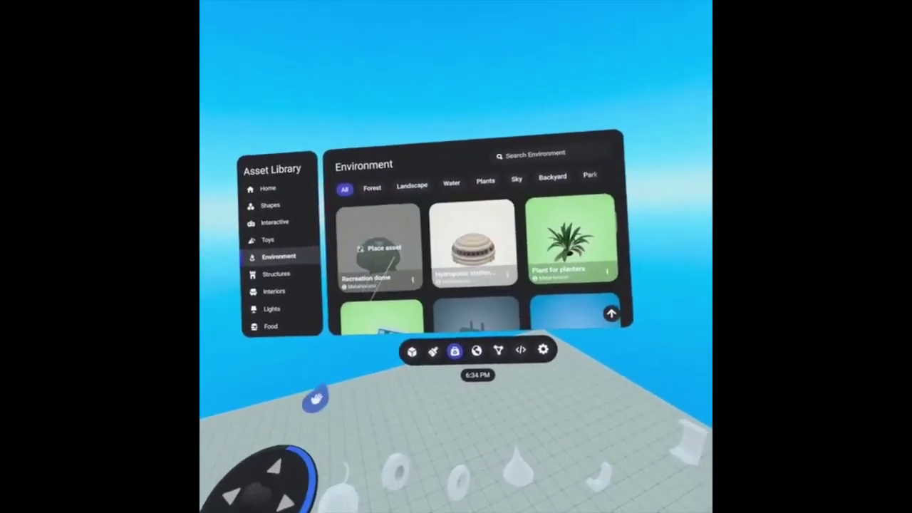
pyautogui.scroll(-2, 422, 268)
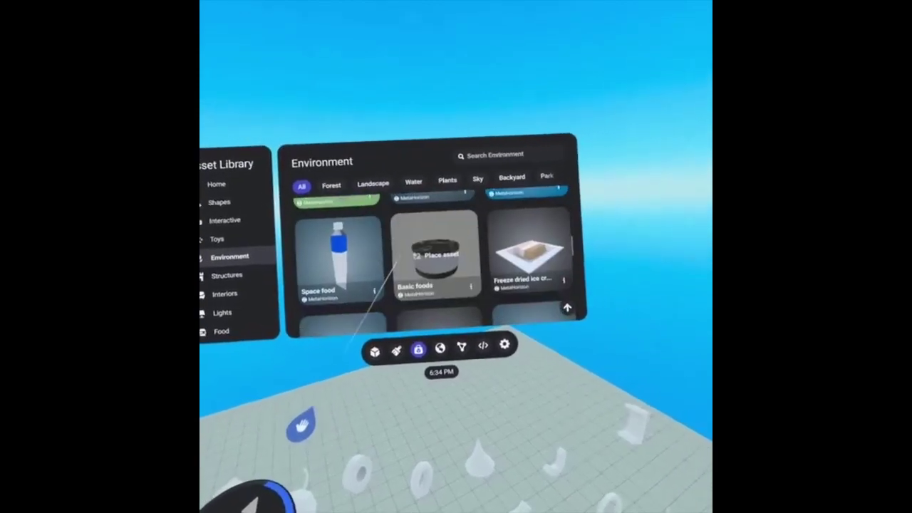
pyautogui.scroll(-2, 399, 256)
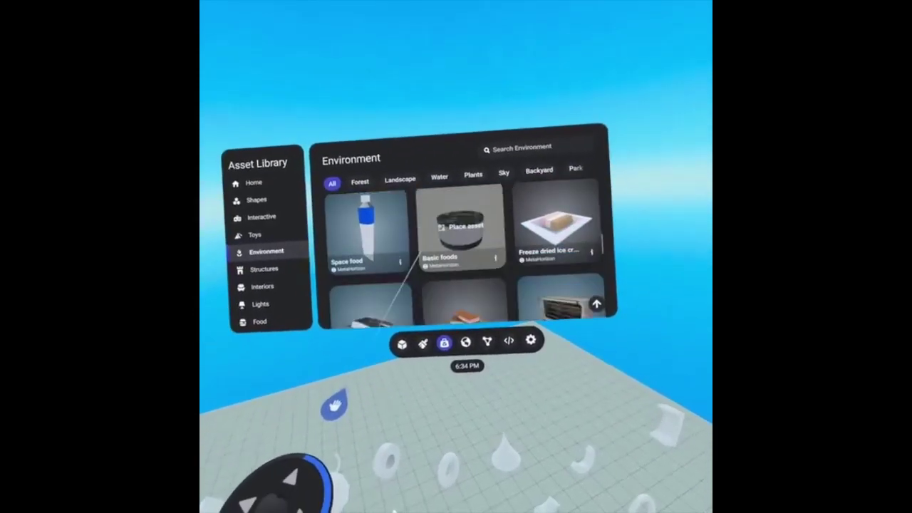
pyautogui.scroll(-2, 420, 250)
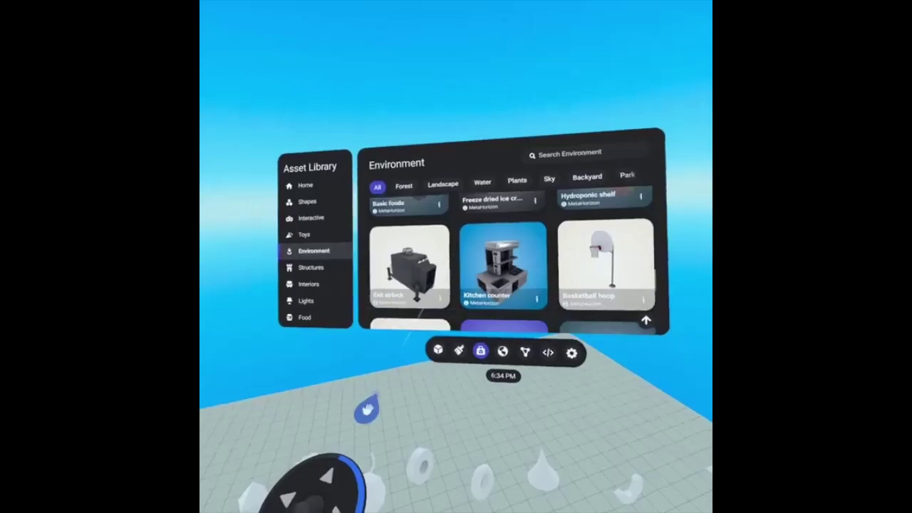
pyautogui.scroll(-2, 470, 271)
# Step: Browse the Structures category, then switch to Interiors
pyautogui.click(340, 253)
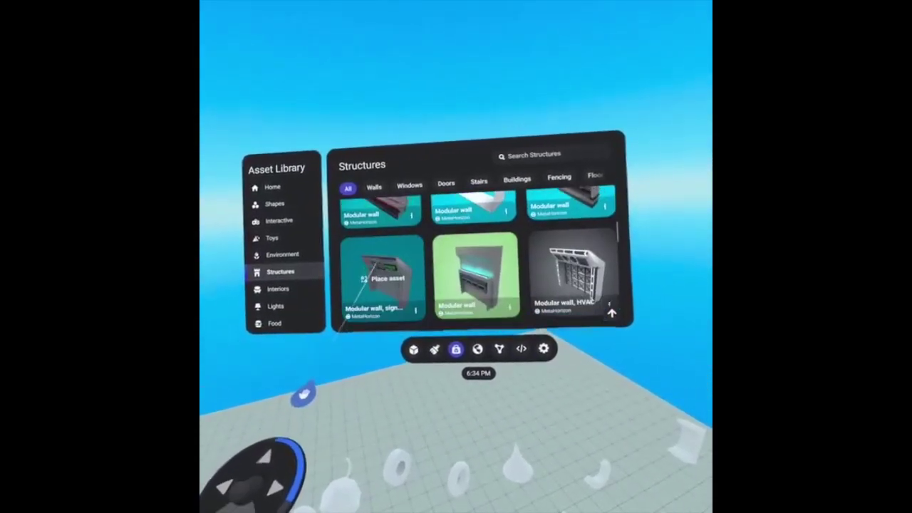
pyautogui.scroll(-1, 384, 278)
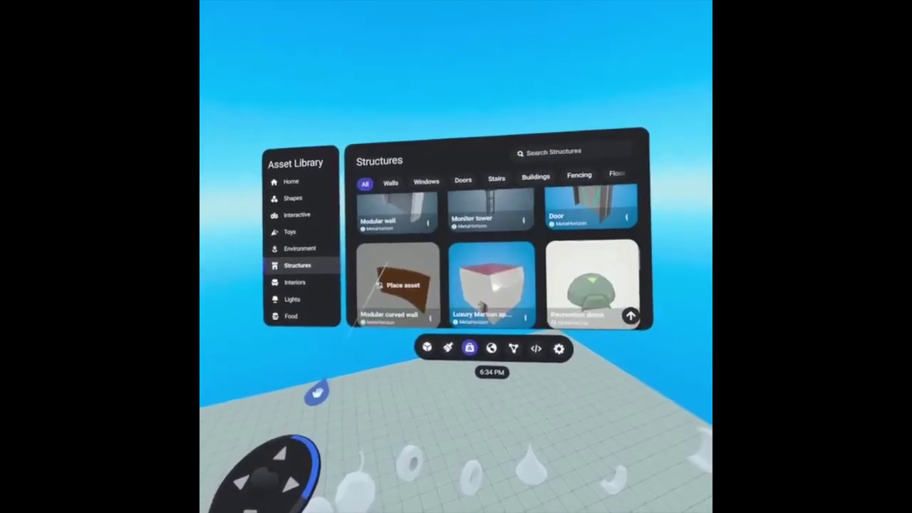
pyautogui.scroll(-2, 381, 281)
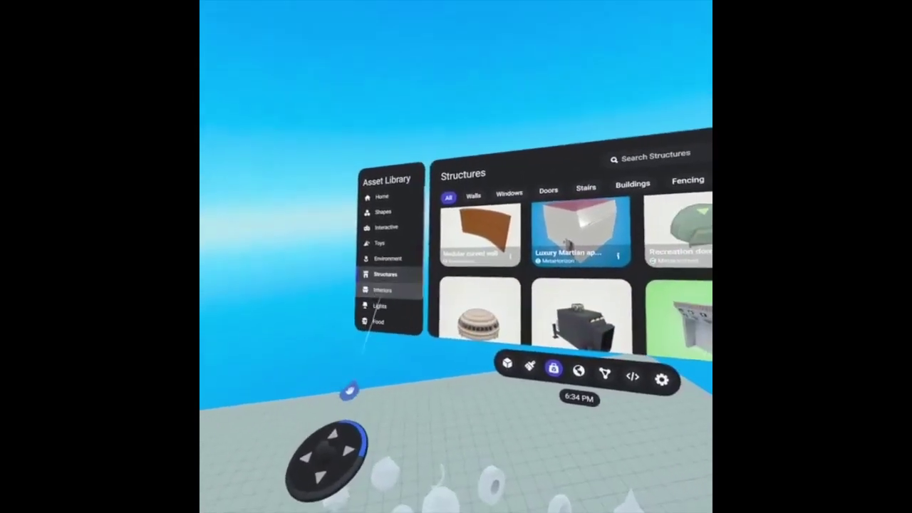
pyautogui.click(383, 290)
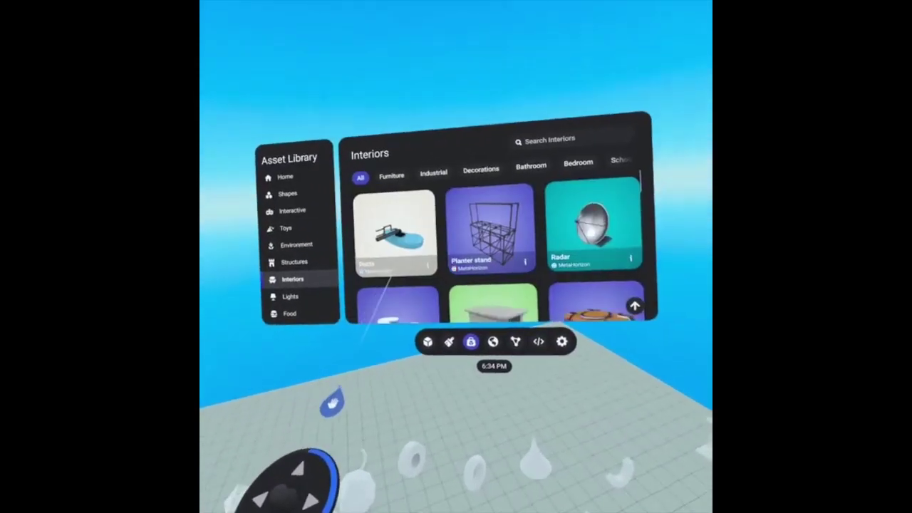
# Step: Scroll through the Interiors assets, then switch to the Lights category
pyautogui.scroll(-2, 388, 278)
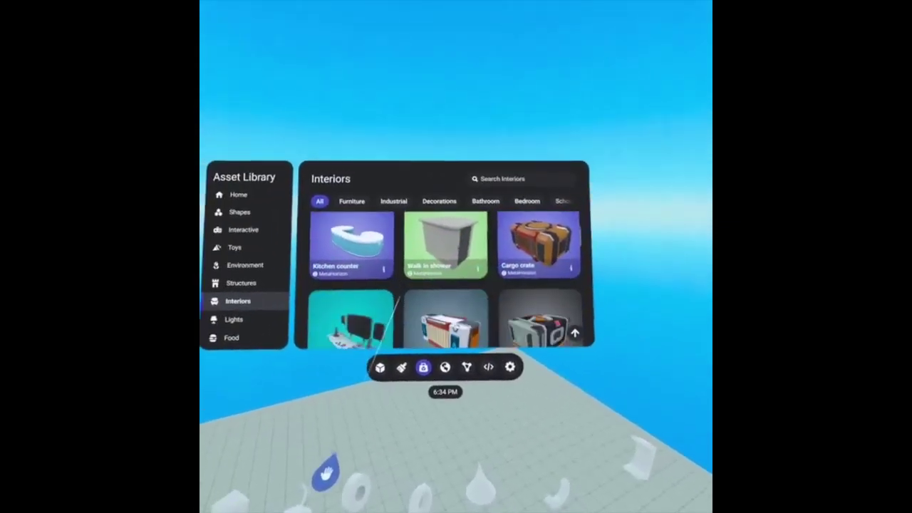
pyautogui.click(340, 251)
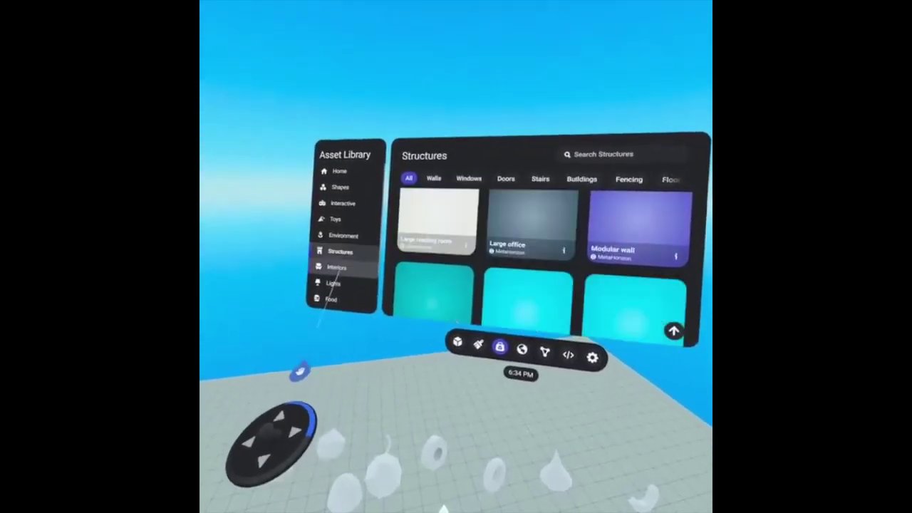
pyautogui.click(336, 267)
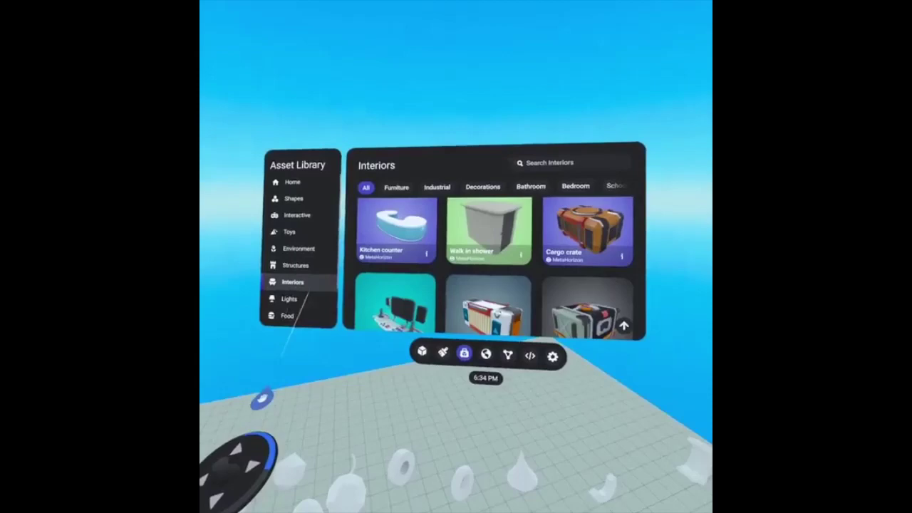
pyautogui.scroll(-1, 378, 292)
pyautogui.scroll(1, 378, 285)
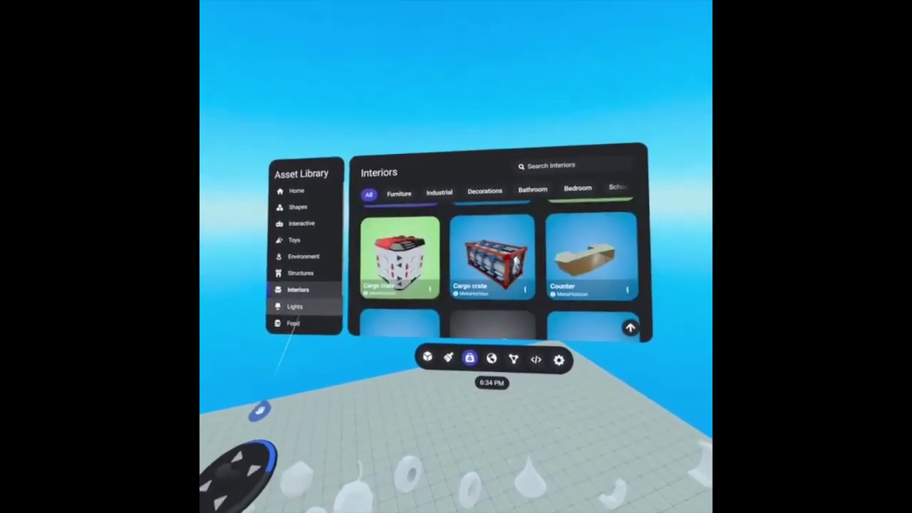
pyautogui.scroll(-2, 390, 303)
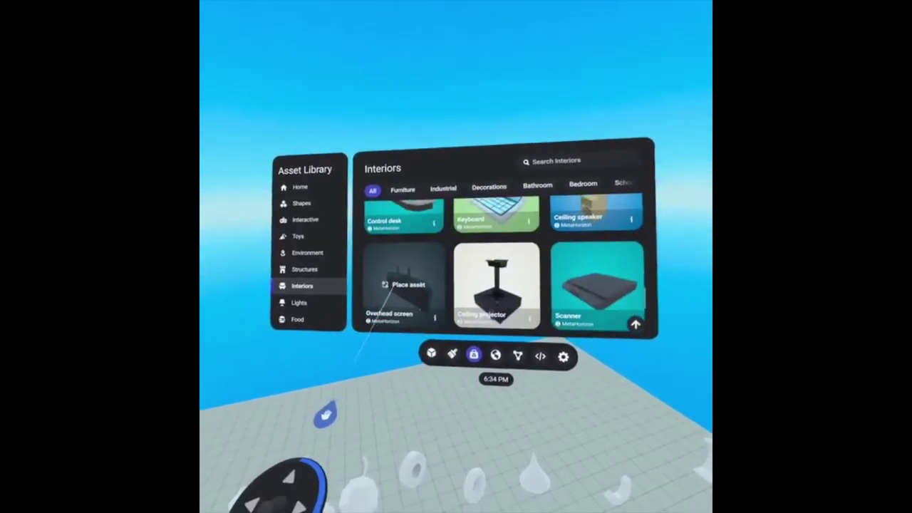
pyautogui.scroll(-2, 391, 303)
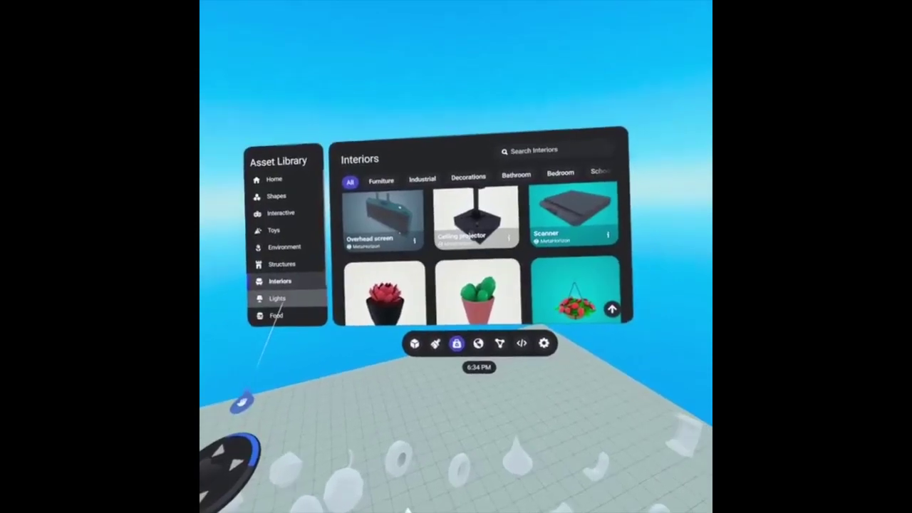
pyautogui.click(286, 292)
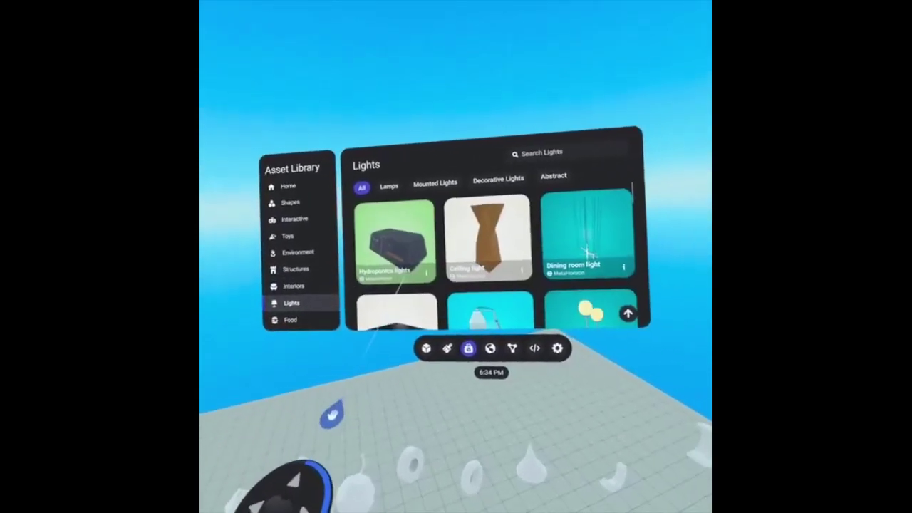
# Step: Skim down the Lights assets, then switch the Asset Library to the Food category
pyautogui.scroll(-2, 385, 274)
pyautogui.scroll(-2, 383, 298)
pyautogui.scroll(-2, 383, 298)
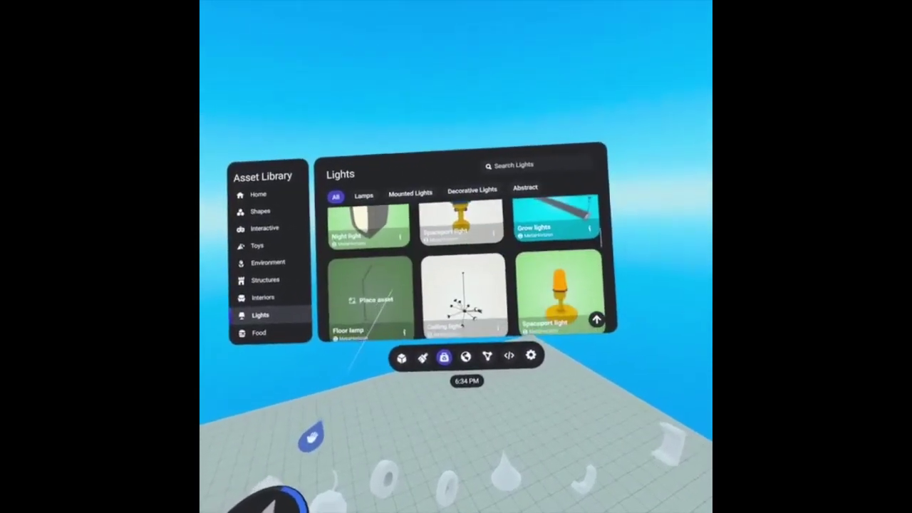
pyautogui.scroll(-2, 385, 302)
pyautogui.click(381, 306)
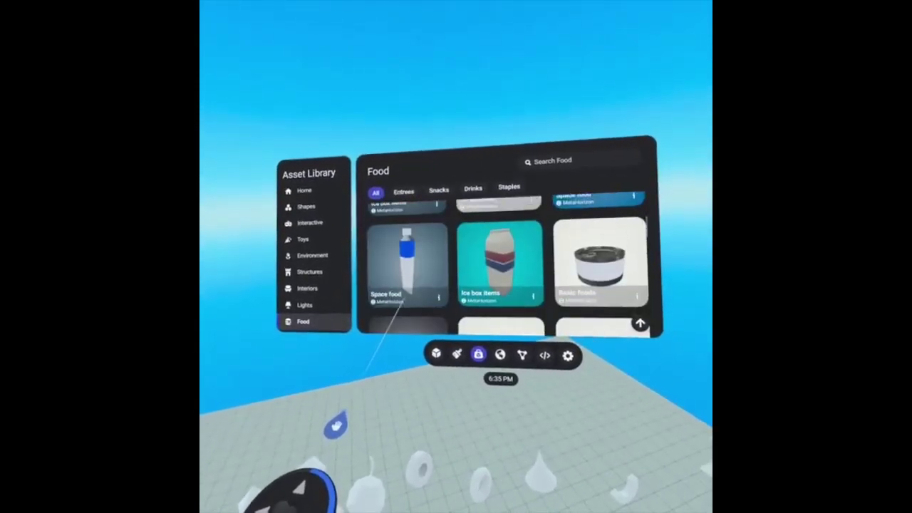
# Step: Switch to the Animals category and browse its cyclops, wizard owl and dragon assets
pyautogui.scroll(-2, 404, 303)
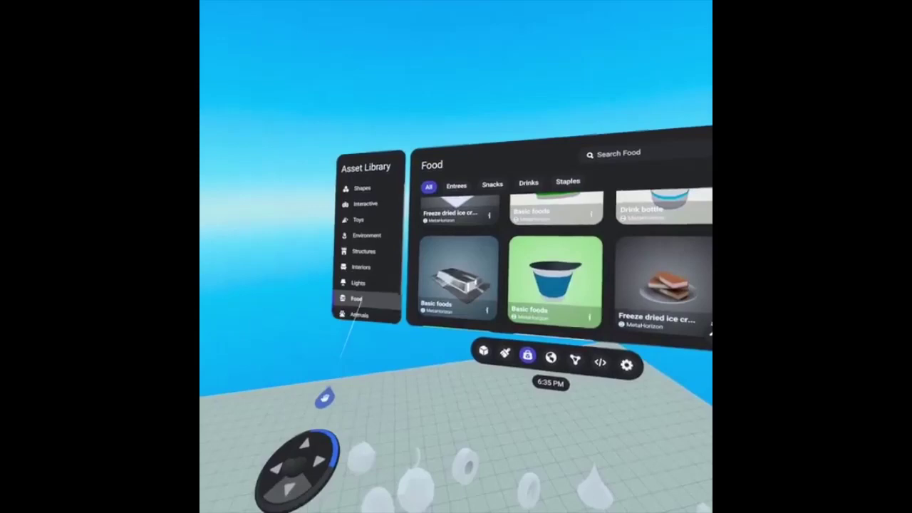
pyautogui.scroll(-2, 313, 299)
pyautogui.click(349, 300)
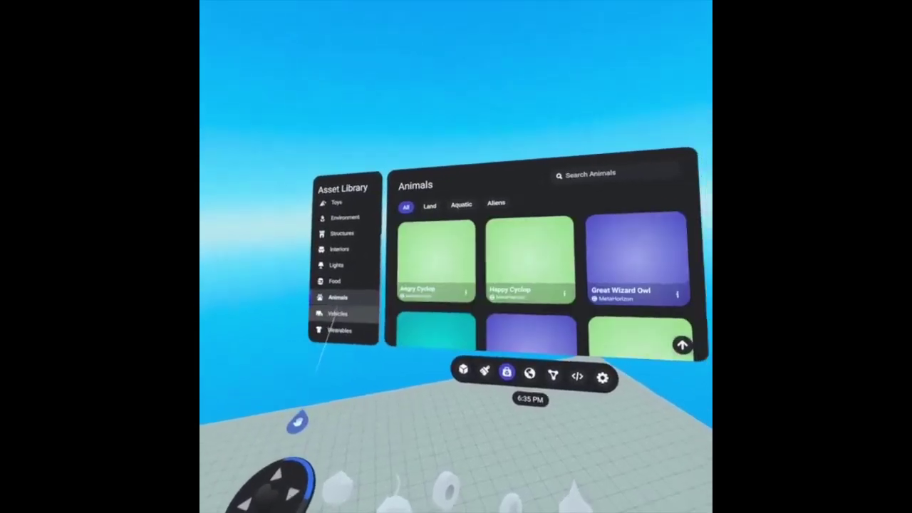
pyautogui.scroll(-2, 438, 220)
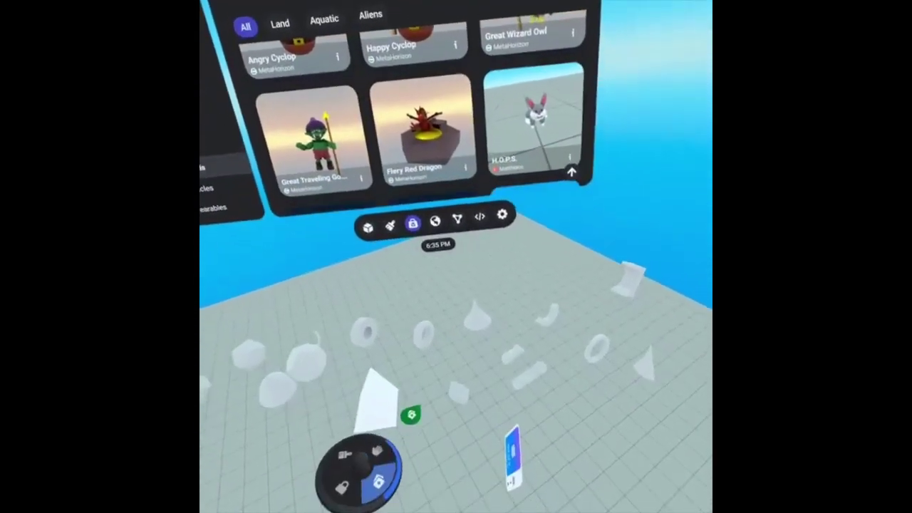